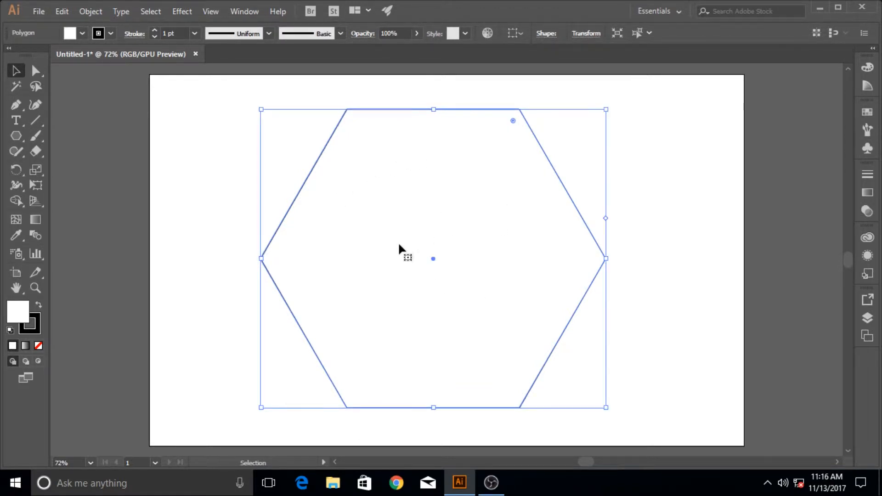
# Fill the hexagon with a white-to-black linear gradient and keep its gradient settings open
pyautogui.click(32, 221)
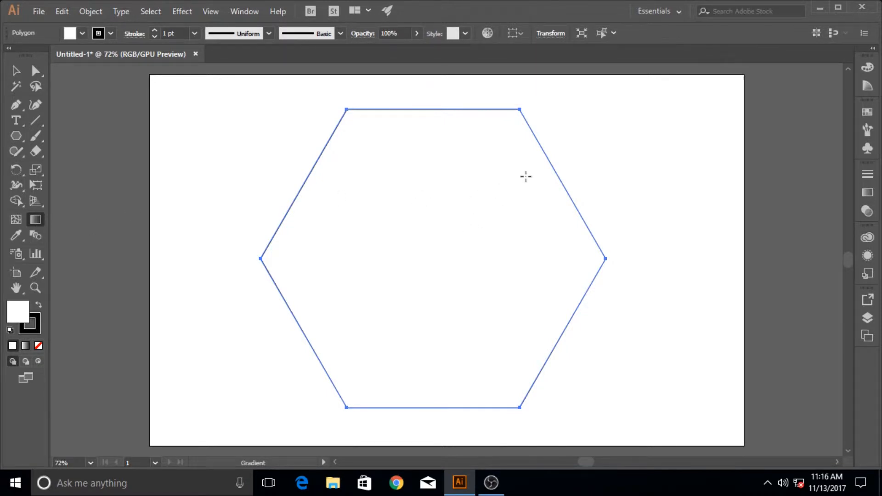
pyautogui.click(15, 70)
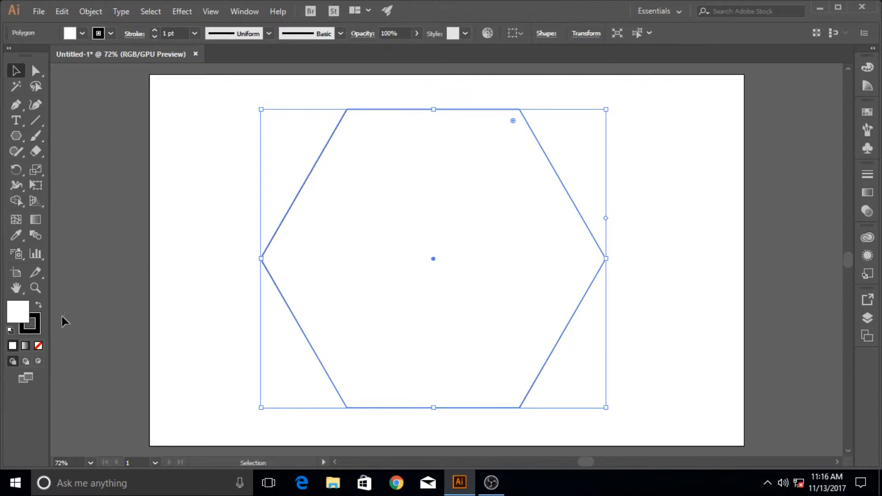
pyautogui.click(25, 346)
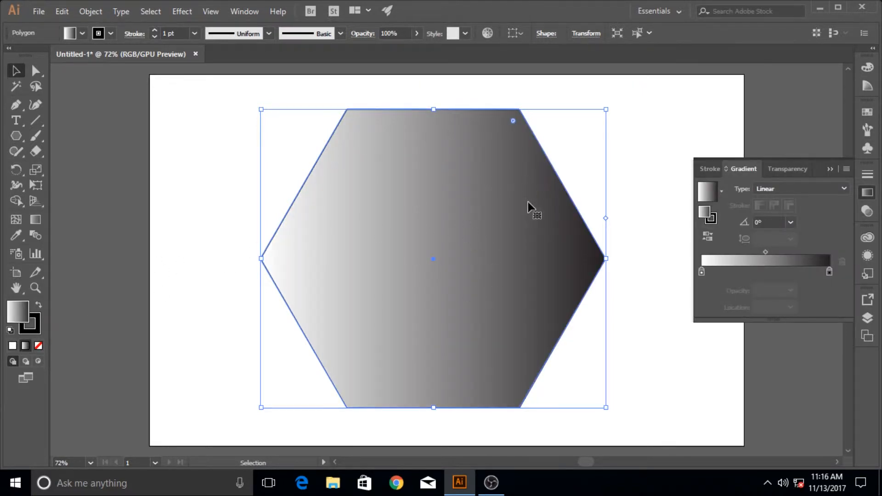
pyautogui.click(830, 170)
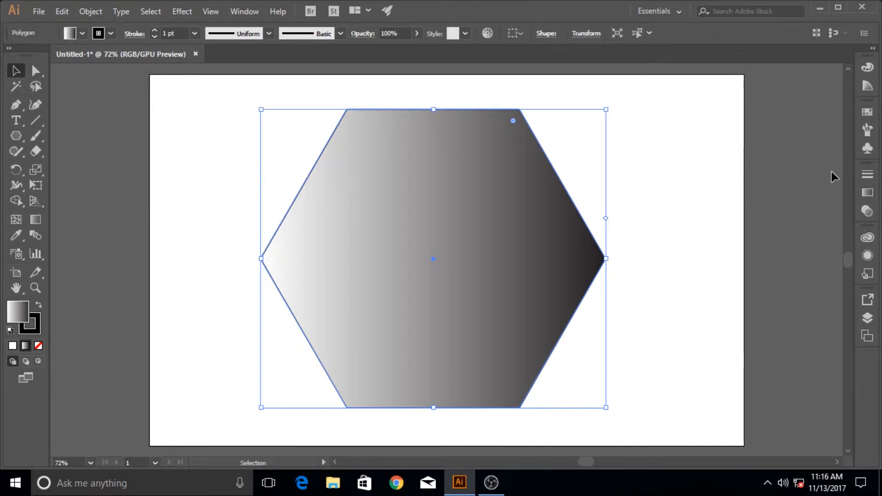
pyautogui.click(868, 193)
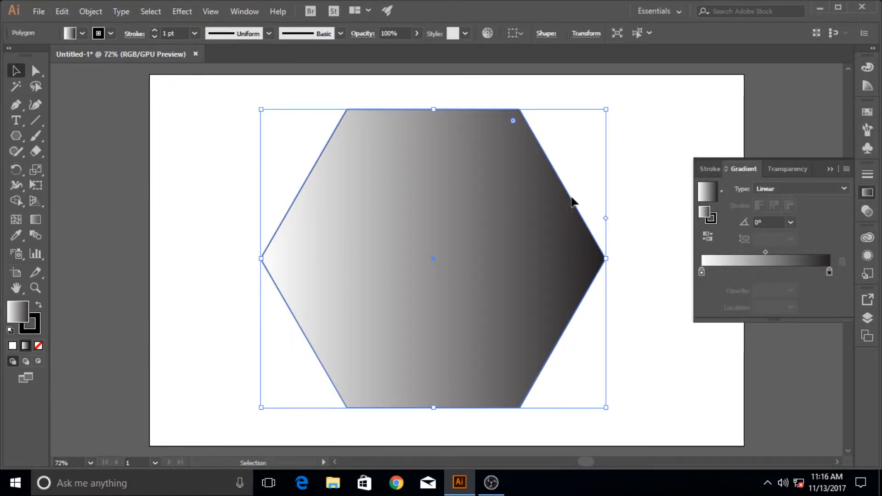
# Add two intermediate colour stops to the hexagon's gradient and colour the one at 74.17% bright green
pyautogui.click(37, 220)
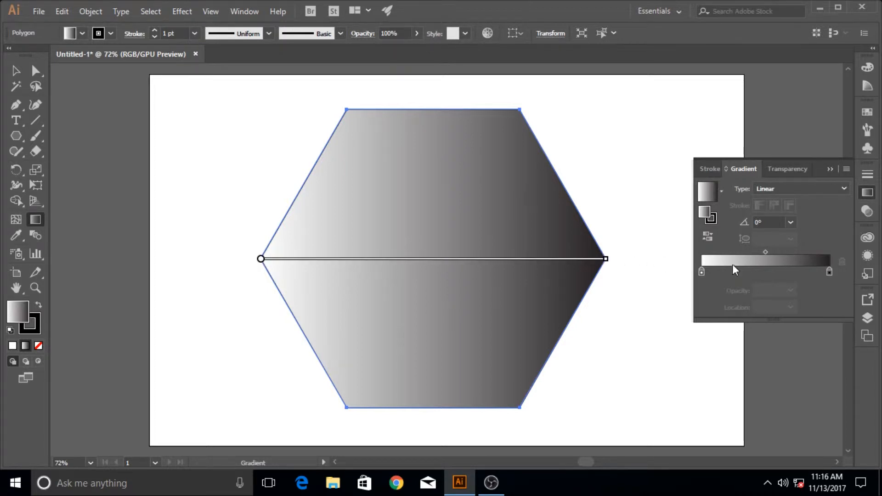
pyautogui.click(332, 266)
pyautogui.click(517, 265)
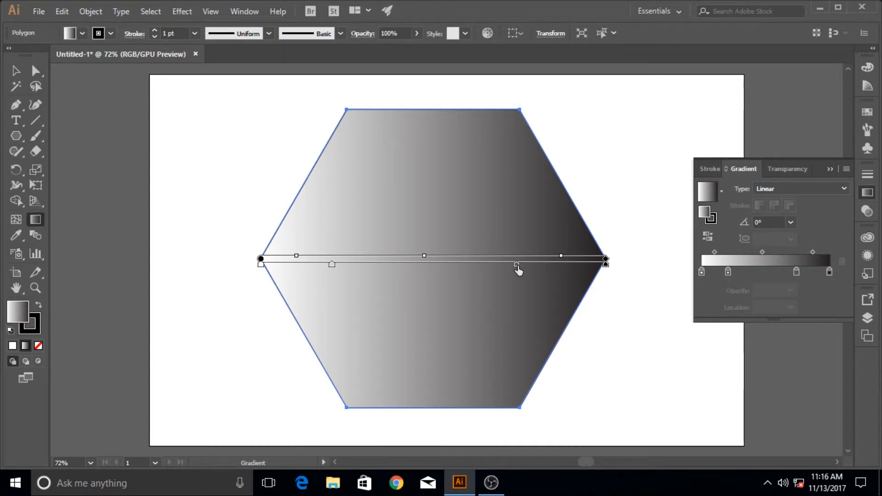
pyautogui.doubleClick(517, 267)
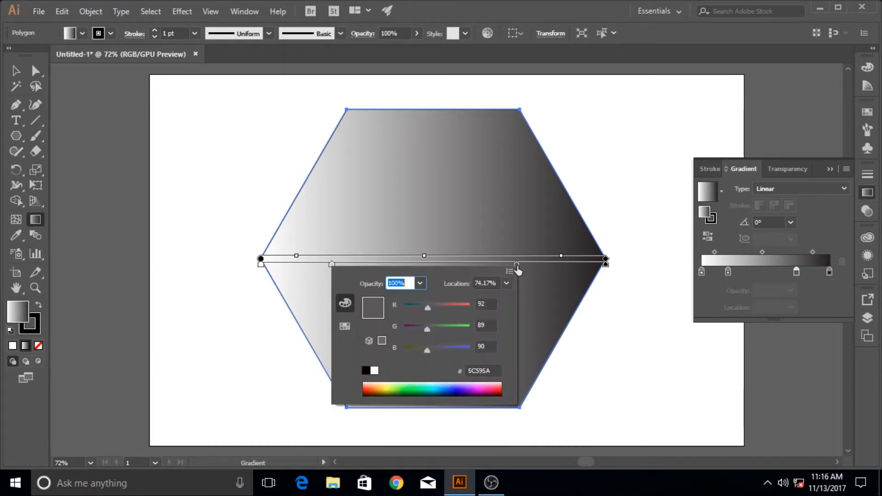
pyautogui.click(416, 388)
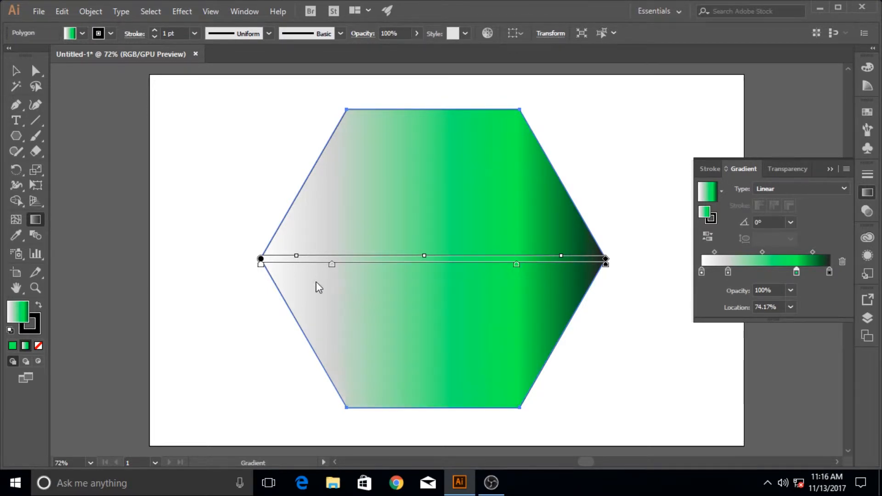
# Colour the gradient stop at 20.68% light cyan (7FFFEB)
pyautogui.doubleClick(333, 266)
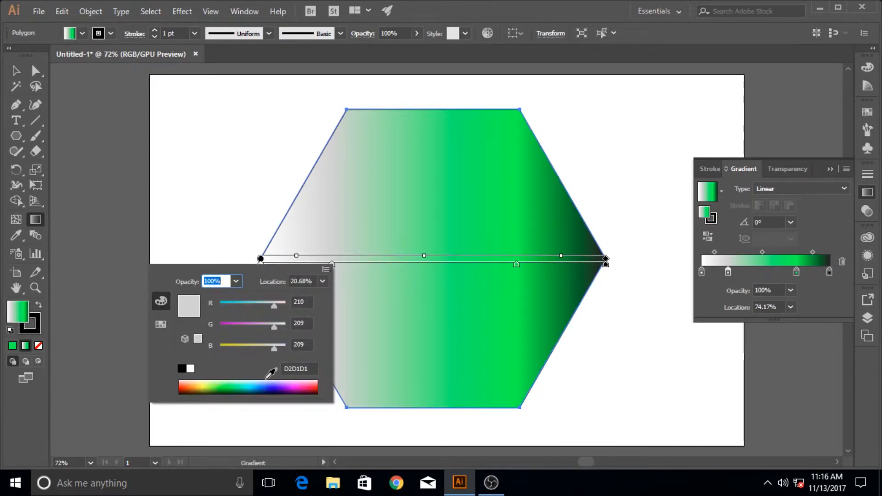
pyautogui.click(212, 383)
pyautogui.click(206, 381)
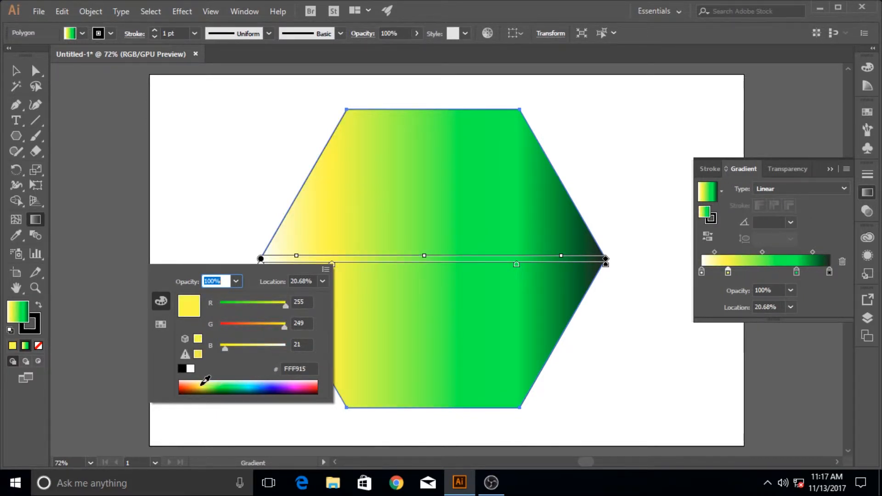
pyautogui.moveTo(197, 381); pyautogui.dragTo(249, 377)
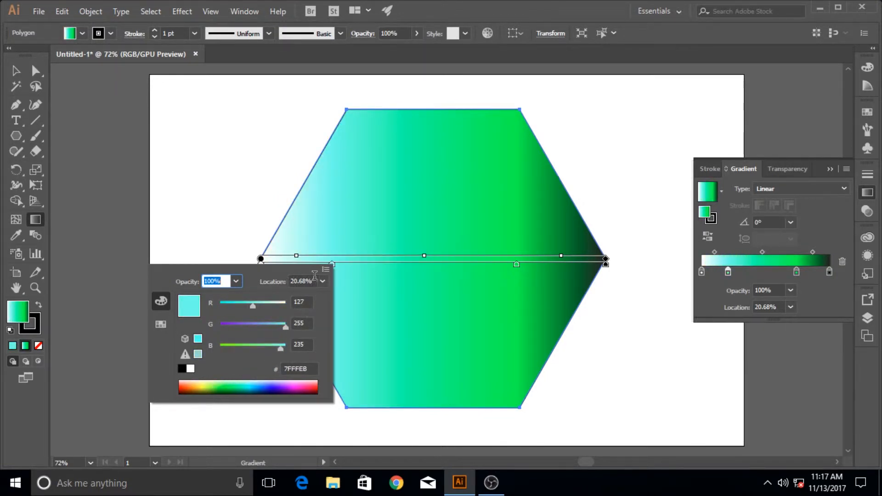
pyautogui.click(374, 334)
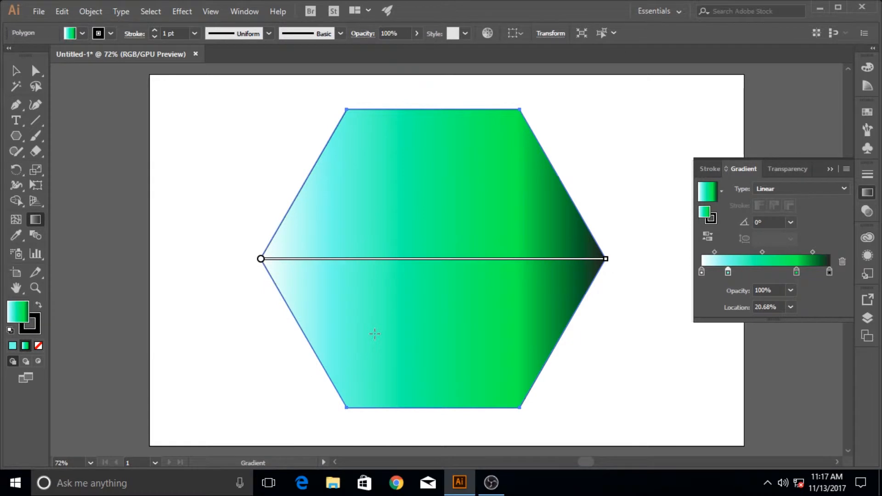
# Add a colour stop at the middle of the gradient and remove it again
pyautogui.click(424, 263)
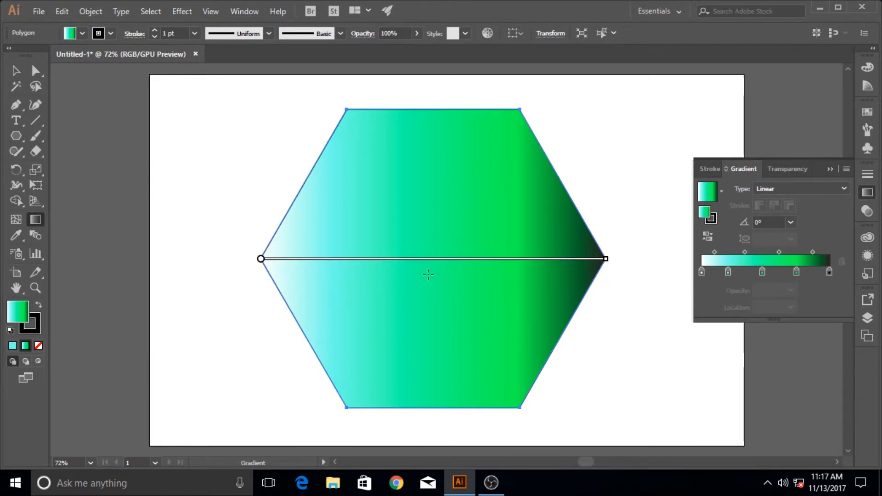
pyautogui.moveTo(425, 265); pyautogui.dragTo(430, 414)
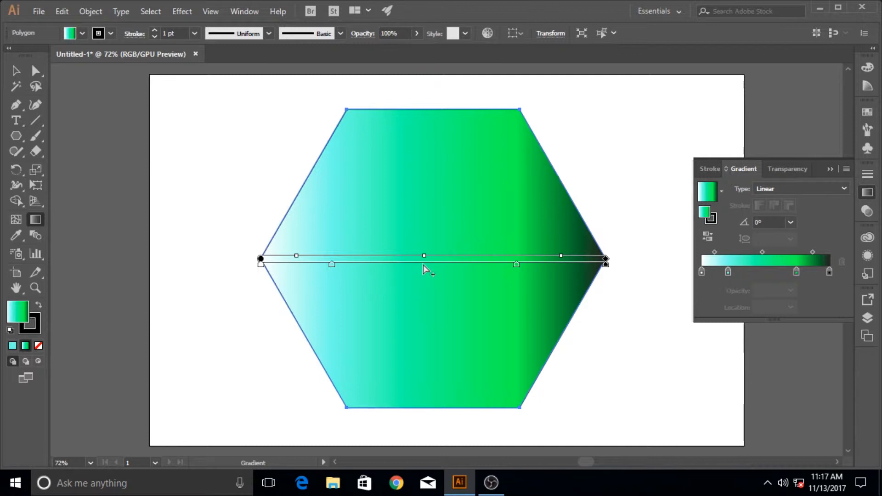
pyautogui.click(423, 265)
pyautogui.moveTo(423, 265); pyautogui.dragTo(418, 375)
# Fit the linear gradient to about the middle half of the hexagon and set its angle to 45°
pyautogui.moveTo(346, 262)
pyautogui.mouseDown()
pyautogui.moveTo(440, 260)
pyautogui.moveTo(304, 261)
pyautogui.moveTo(432, 262)
pyautogui.moveTo(371, 262)
pyautogui.moveTo(395, 258)
pyautogui.mouseUp()
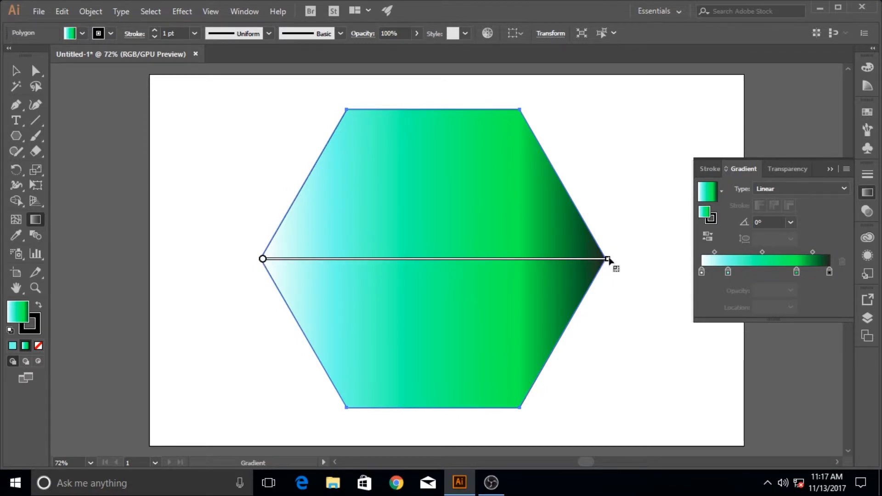
pyautogui.moveTo(607, 260); pyautogui.dragTo(444, 261)
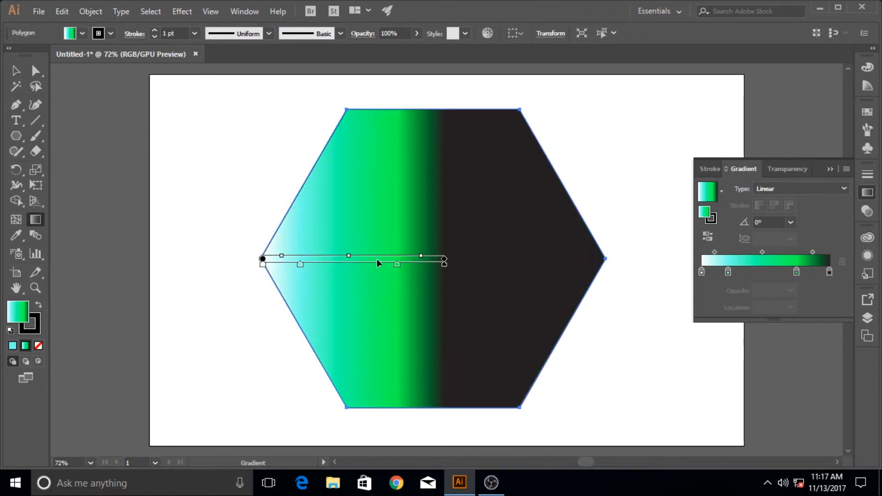
pyautogui.moveTo(377, 260); pyautogui.dragTo(461, 262)
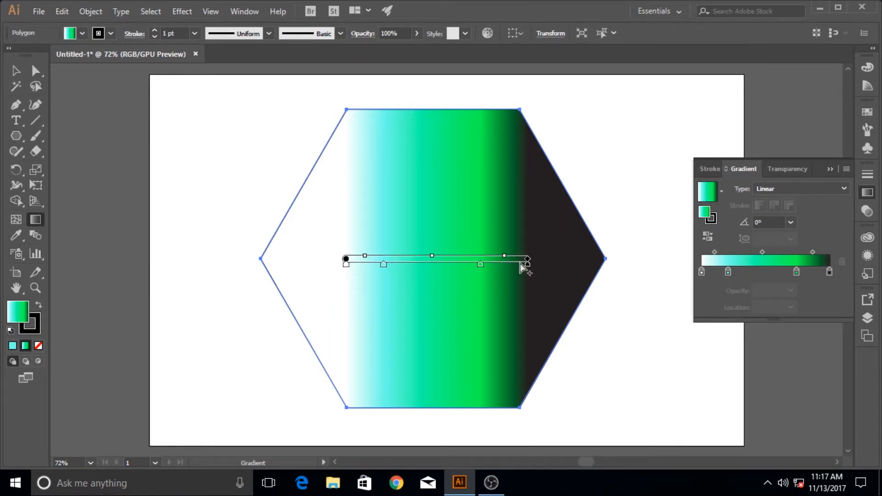
pyautogui.click(791, 223)
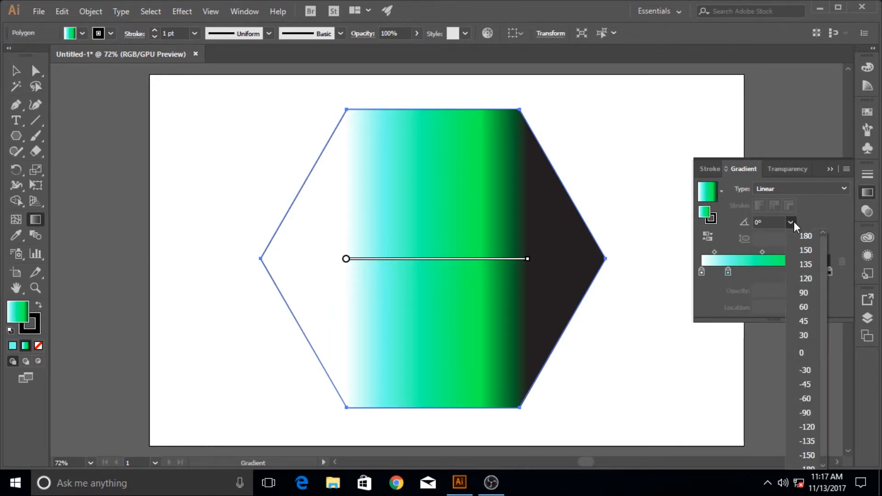
pyautogui.click(807, 321)
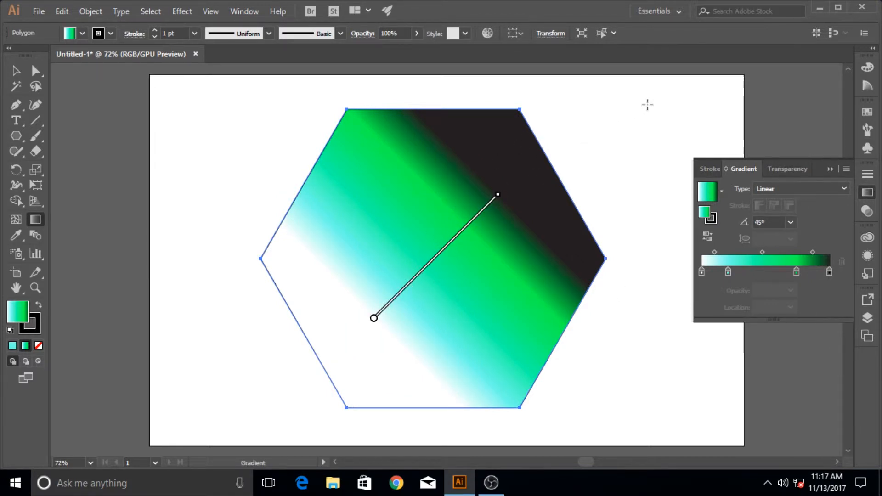
# Slide the cyan stop close to the green stop and change the gradient type to Radial
pyautogui.moveTo(401, 302)
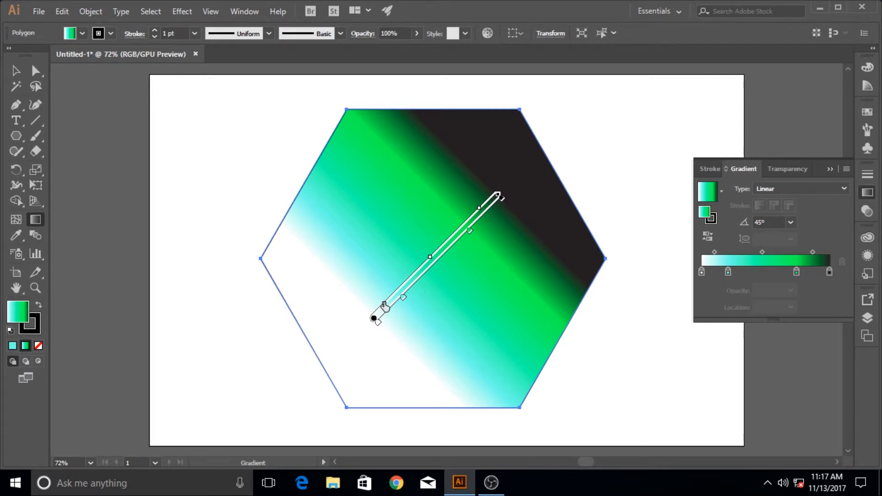
pyautogui.moveTo(382, 305); pyautogui.dragTo(449, 257)
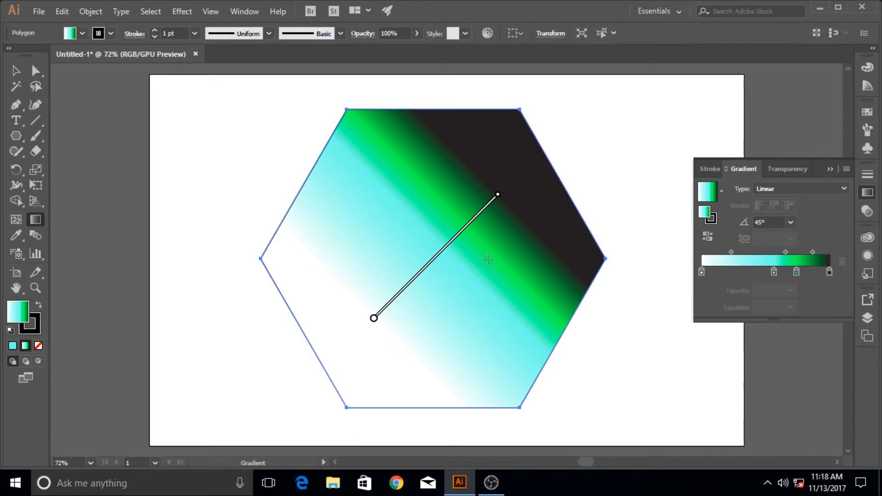
pyautogui.click(823, 188)
pyautogui.click(799, 217)
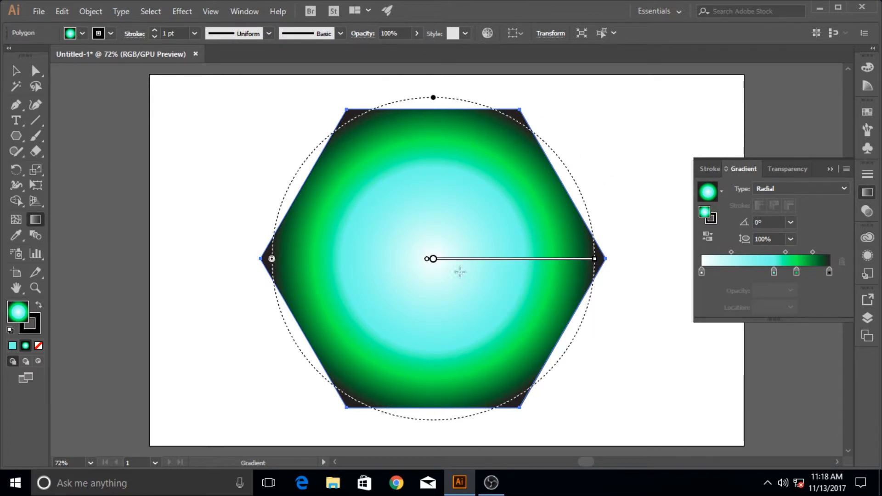
# Shift the radial gradient toward the hexagon's right corner and switch its type to Linear and back to Radial
pyautogui.moveTo(449, 261)
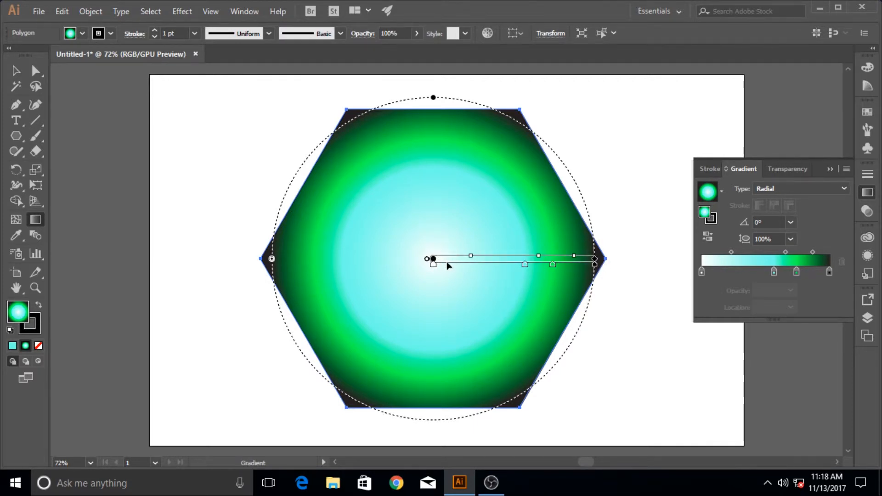
pyautogui.moveTo(449, 263); pyautogui.dragTo(514, 263)
pyautogui.moveTo(499, 262)
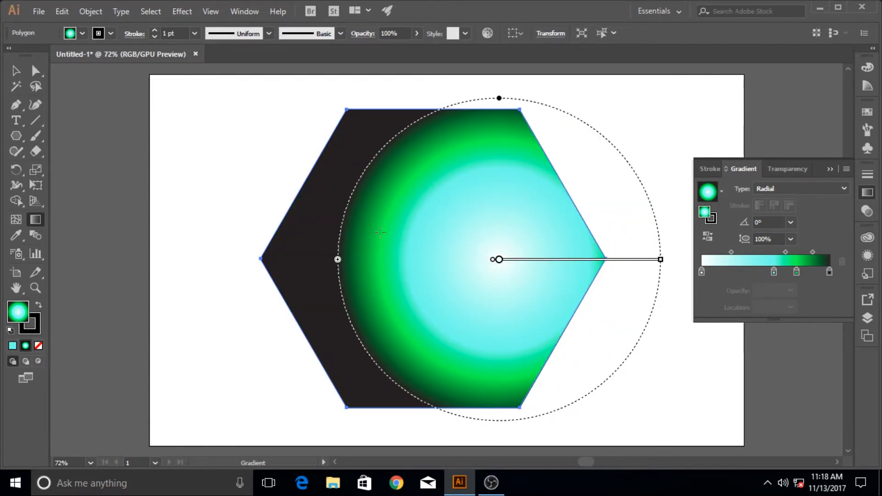
pyautogui.click(781, 190)
pyautogui.click(781, 201)
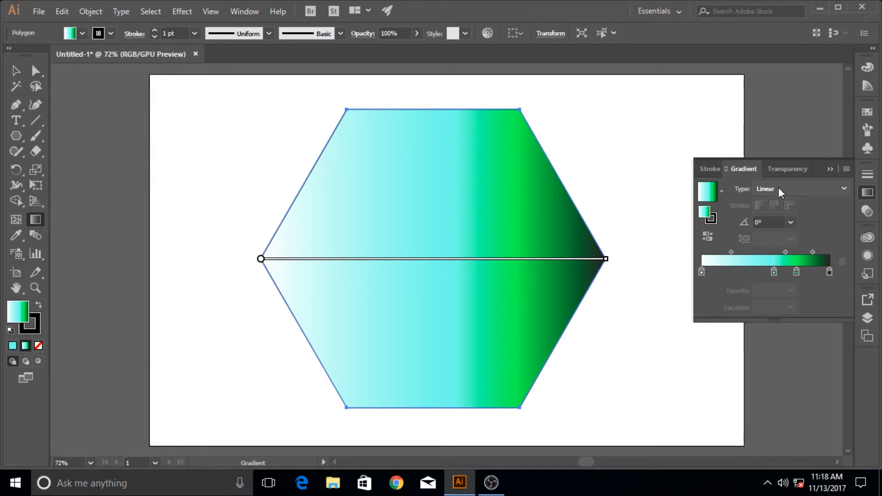
pyautogui.click(776, 189)
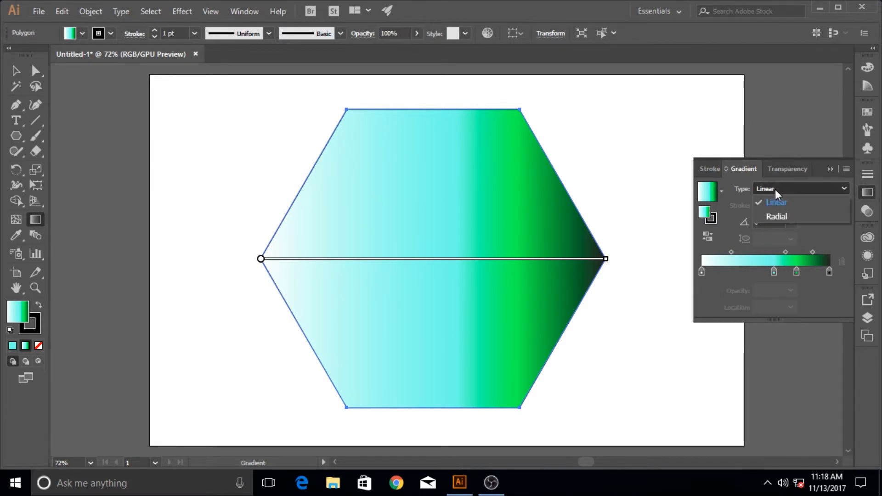
pyautogui.click(784, 215)
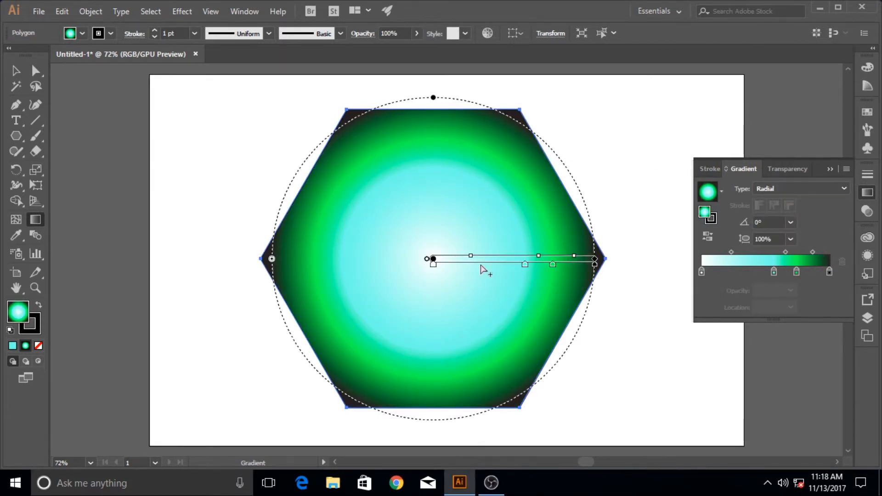
# Move the radial gradient to the hexagon's upper-right corner and bring it back near the centre
pyautogui.moveTo(447, 261)
pyautogui.mouseDown()
pyautogui.moveTo(488, 231)
pyautogui.moveTo(529, 138)
pyautogui.mouseUp()
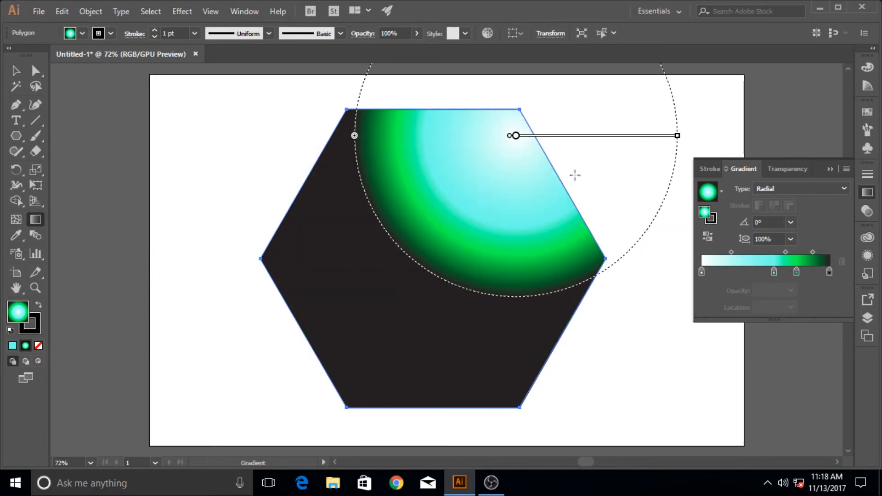
pyautogui.moveTo(547, 139); pyautogui.dragTo(493, 289)
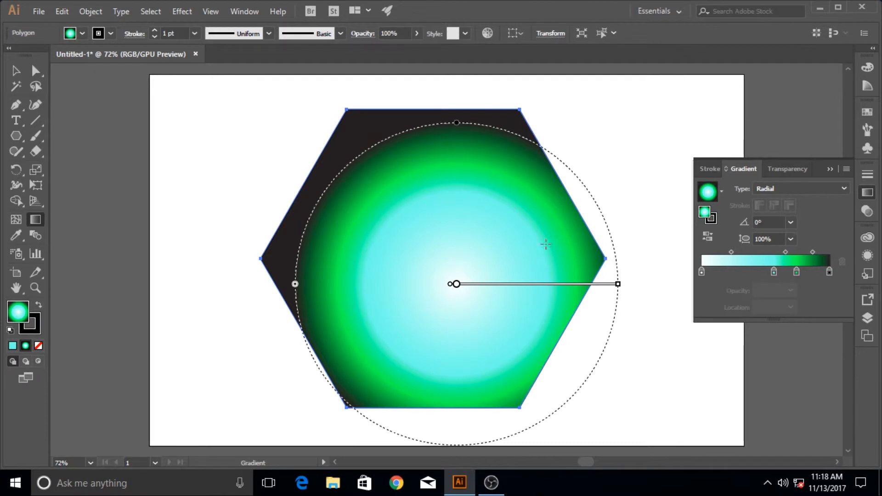
pyautogui.moveTo(528, 285)
pyautogui.mouseDown()
pyautogui.moveTo(506, 239)
pyautogui.moveTo(492, 237)
pyautogui.moveTo(508, 260)
pyautogui.mouseUp()
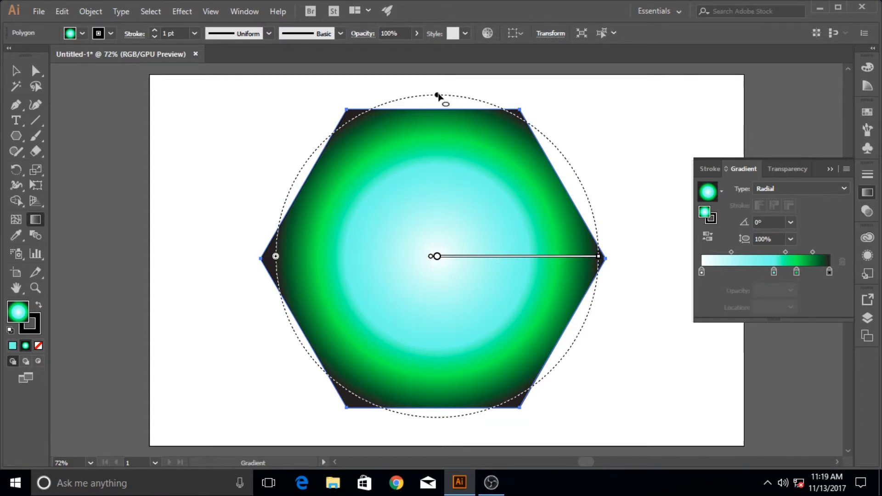
# Flatten the radial gradient into an ellipse with a 57.6% aspect ratio and offset its highlight to the lower-right edge
pyautogui.moveTo(437, 95); pyautogui.dragTo(440, 164)
pyautogui.moveTo(431, 256); pyautogui.dragTo(592, 338)
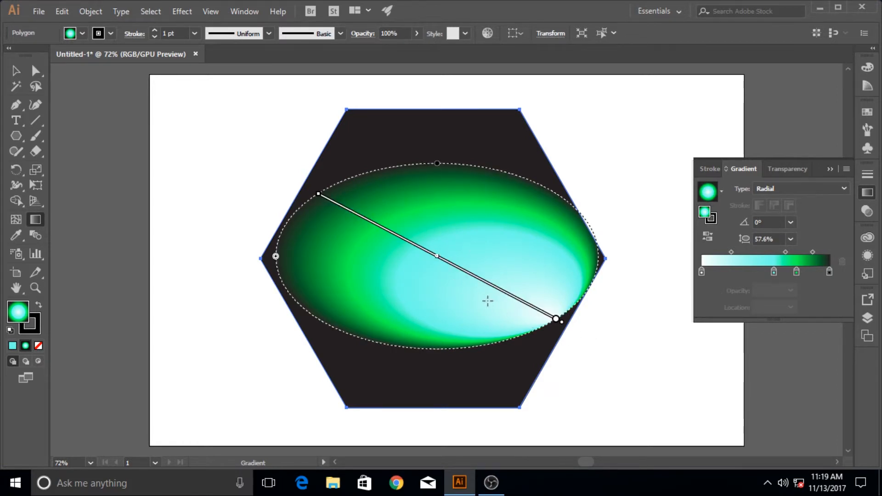
# Move the elliptical gradient slightly above the hexagon's centre and bring its highlight back near the ellipse's middle
pyautogui.moveTo(482, 289); pyautogui.dragTo(514, 257)
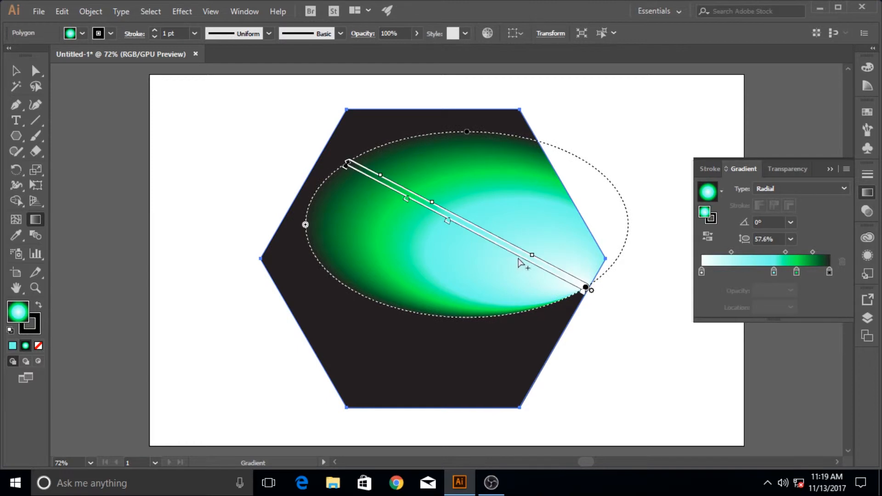
pyautogui.moveTo(516, 255); pyautogui.dragTo(475, 255)
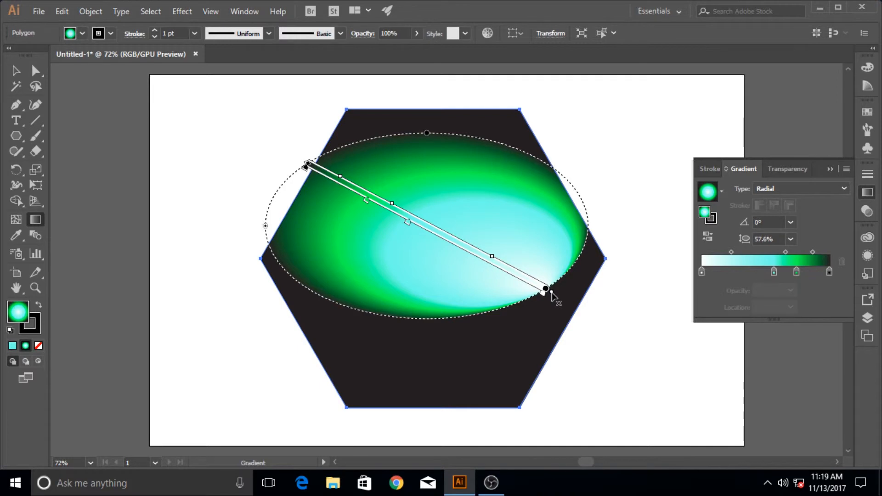
pyautogui.moveTo(490, 272); pyautogui.dragTo(452, 250)
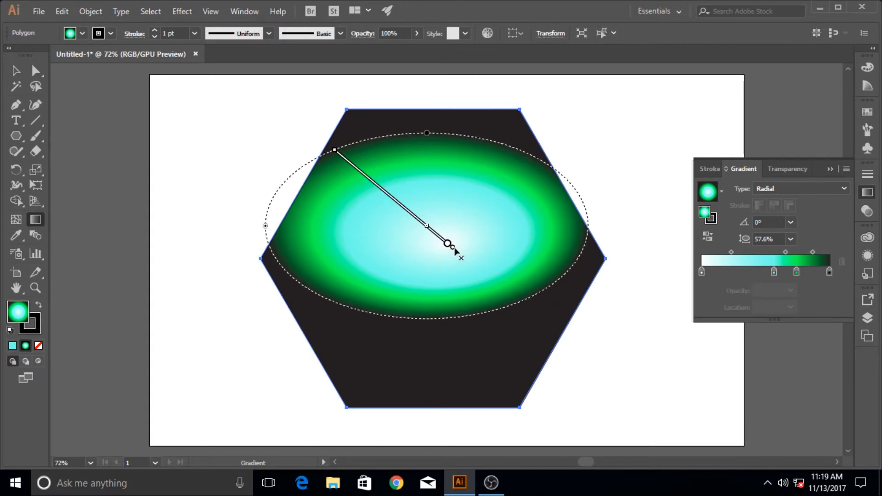
# Centre the elliptical gradient's highlight, offset it toward the ellipse's right side, and return it near the centre
pyautogui.moveTo(456, 252); pyautogui.dragTo(427, 232)
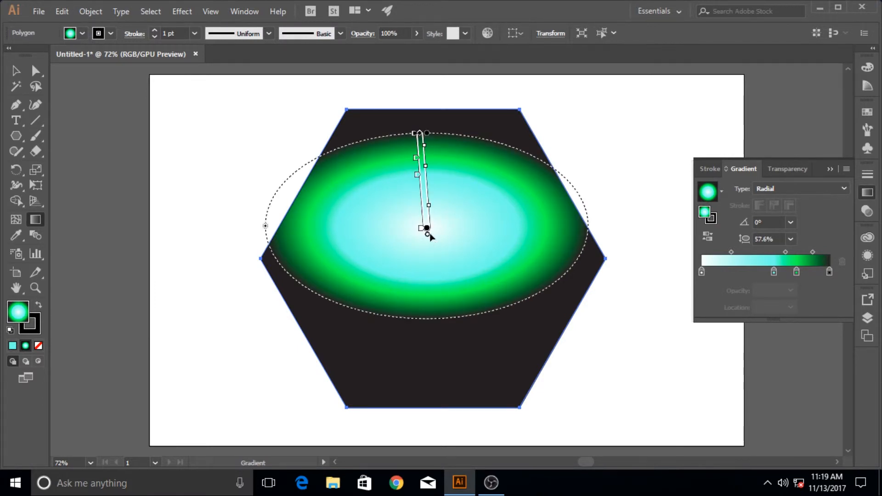
pyautogui.moveTo(429, 235)
pyautogui.mouseDown()
pyautogui.moveTo(459, 249)
pyautogui.moveTo(495, 240)
pyautogui.mouseUp()
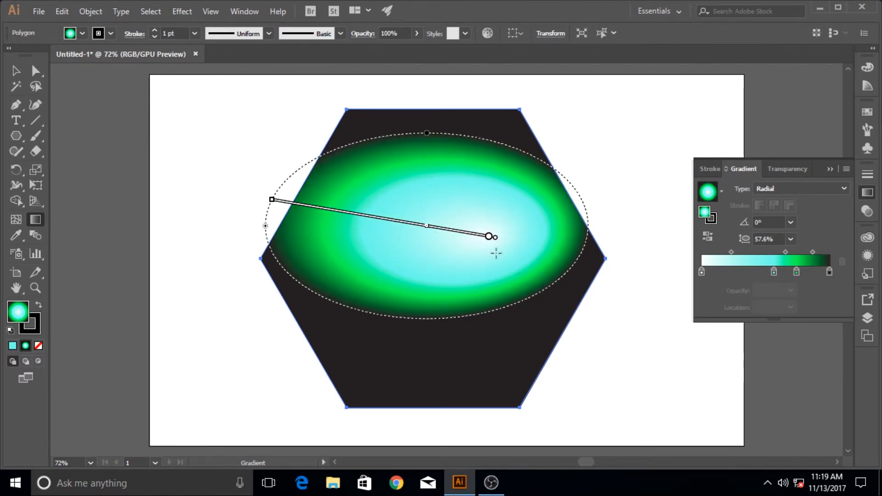
pyautogui.moveTo(388, 229)
pyautogui.moveTo(501, 244); pyautogui.dragTo(439, 232)
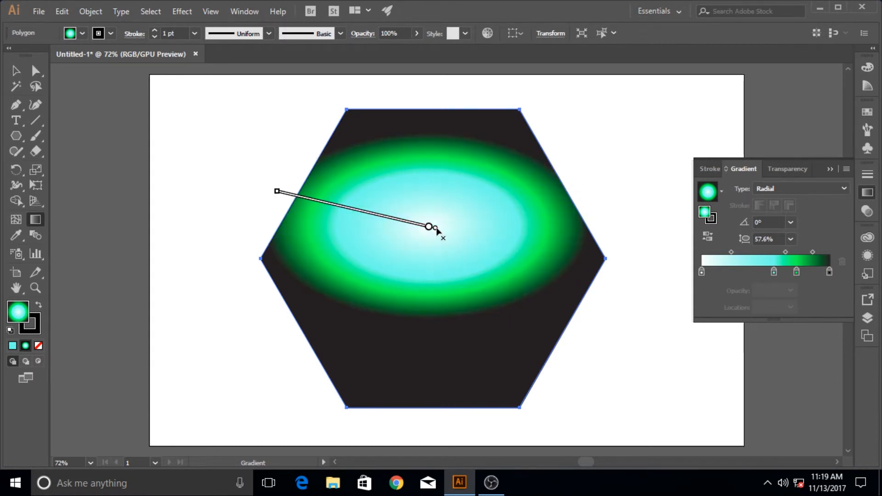
# Reshape the elliptical gradient to a 90% aspect ratio and move it just right of the hexagon's centre
pyautogui.moveTo(431, 130); pyautogui.dragTo(439, 82)
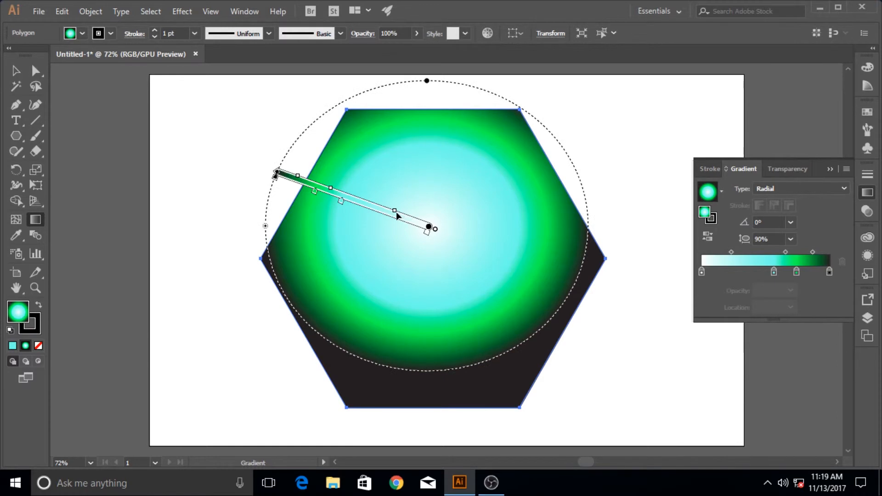
pyautogui.moveTo(397, 212); pyautogui.dragTo(418, 243)
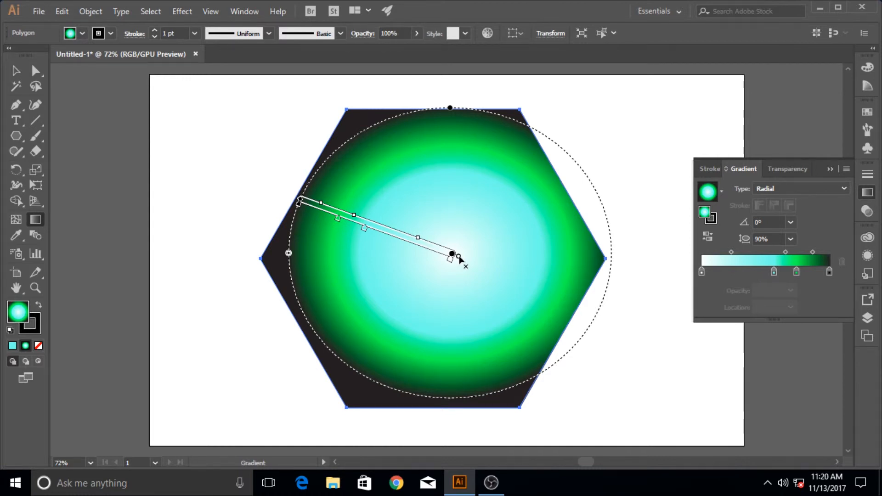
# Offset the radial gradient's highlight toward its lower-right edge and shift the whole gradient slightly up and left
pyautogui.moveTo(459, 260); pyautogui.dragTo(560, 286)
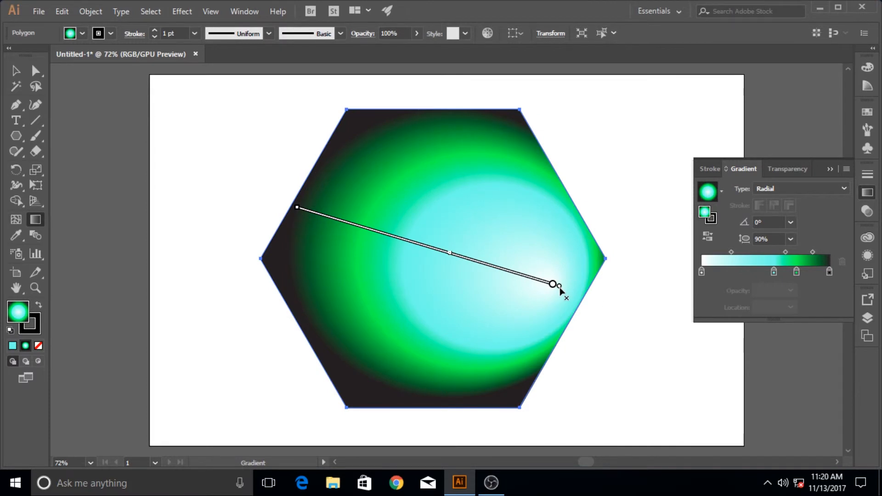
pyautogui.moveTo(526, 280); pyautogui.dragTo(501, 272)
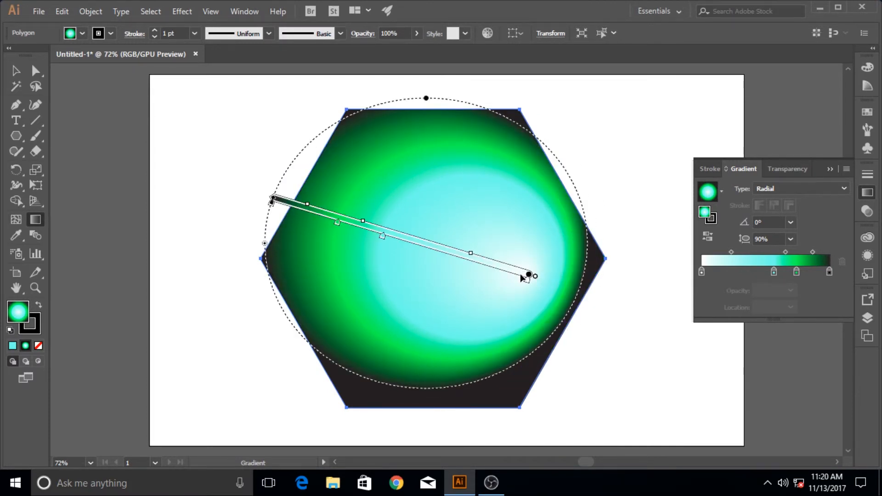
pyautogui.moveTo(537, 277); pyautogui.dragTo(554, 285)
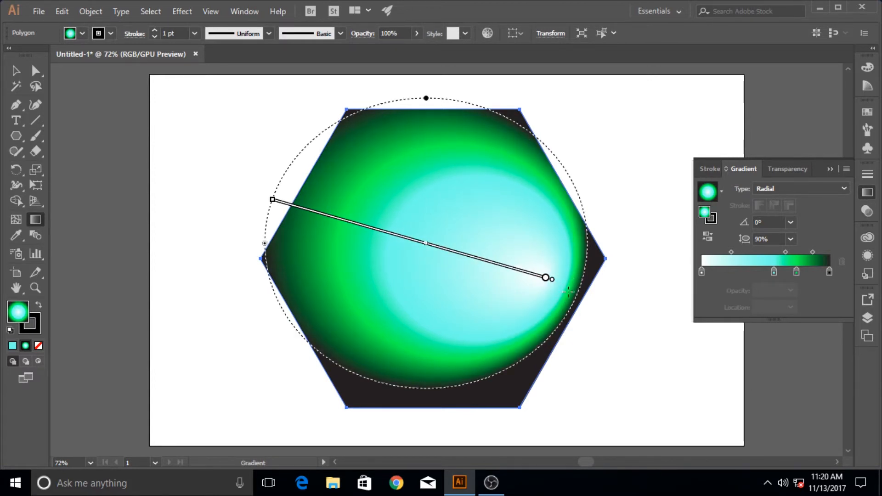
# Shrink the radial gradient near the hexagon's centre and move its highlight down to the circle's lower-right edge
pyautogui.moveTo(490, 269)
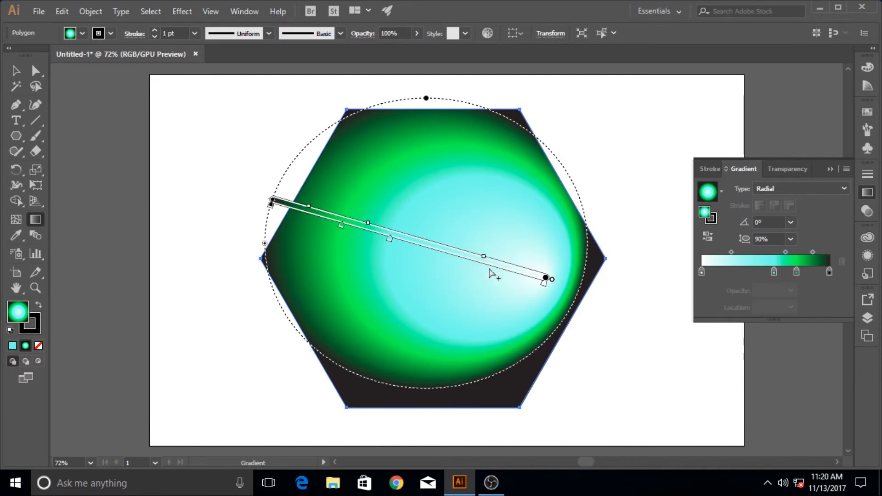
pyautogui.moveTo(264, 243); pyautogui.dragTo(295, 243)
pyautogui.moveTo(373, 230); pyautogui.dragTo(385, 238)
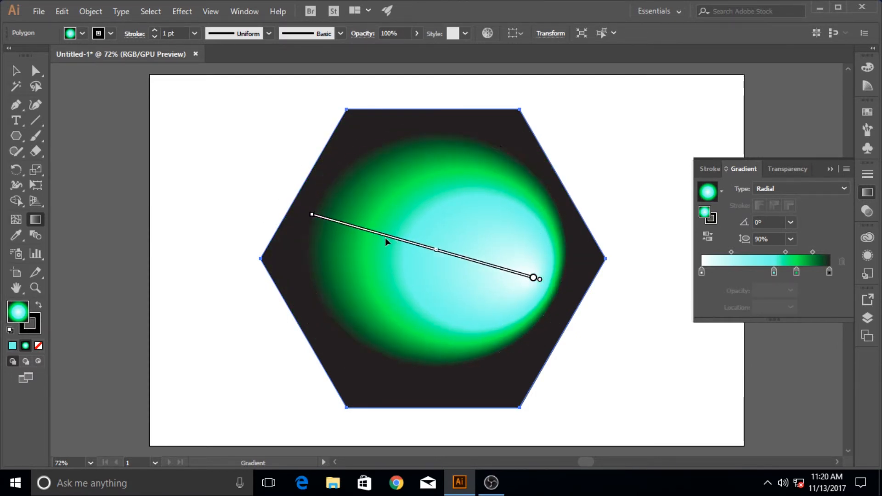
pyautogui.click(584, 367)
pyautogui.click(630, 272)
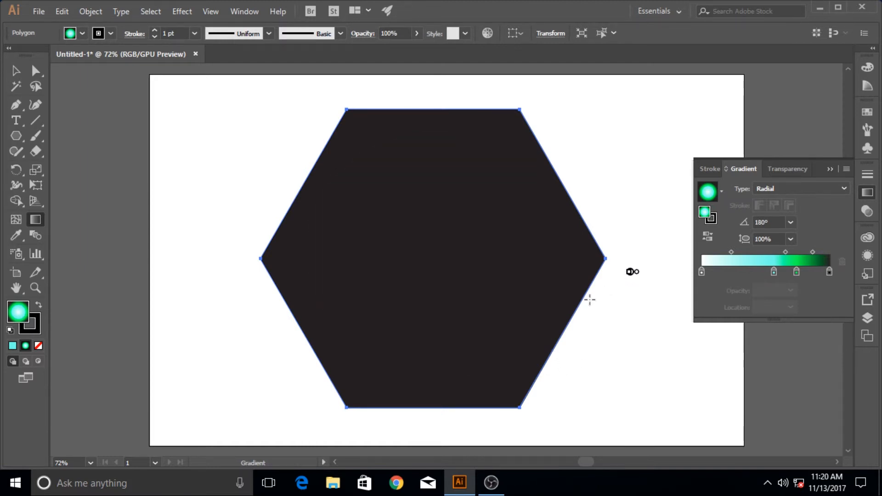
pyautogui.press('v')
pyautogui.hotkey('ctrl', 'z')
pyautogui.press('g')
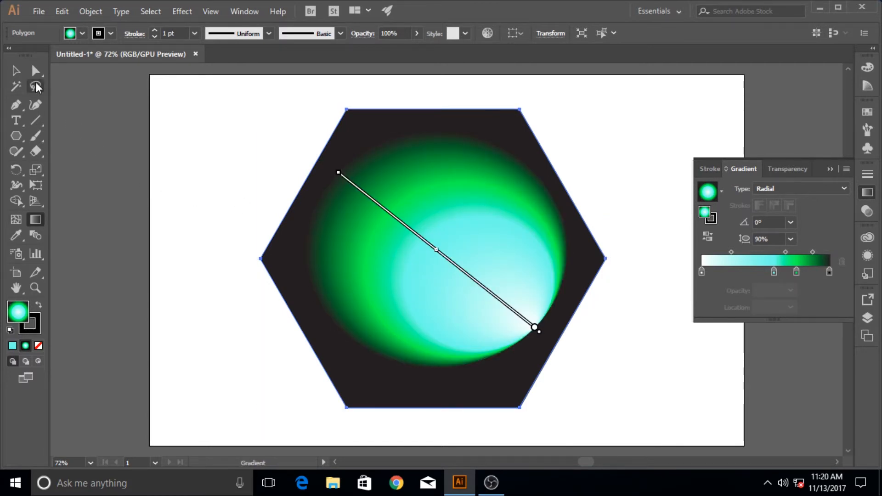
# Deselect the hexagon, then reselect it and activate the Gradient tool
pyautogui.click(16, 71)
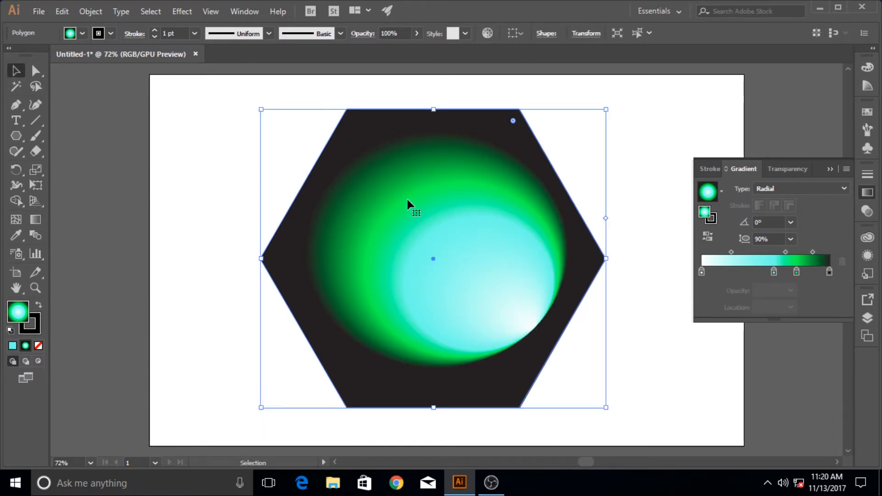
pyautogui.click(653, 313)
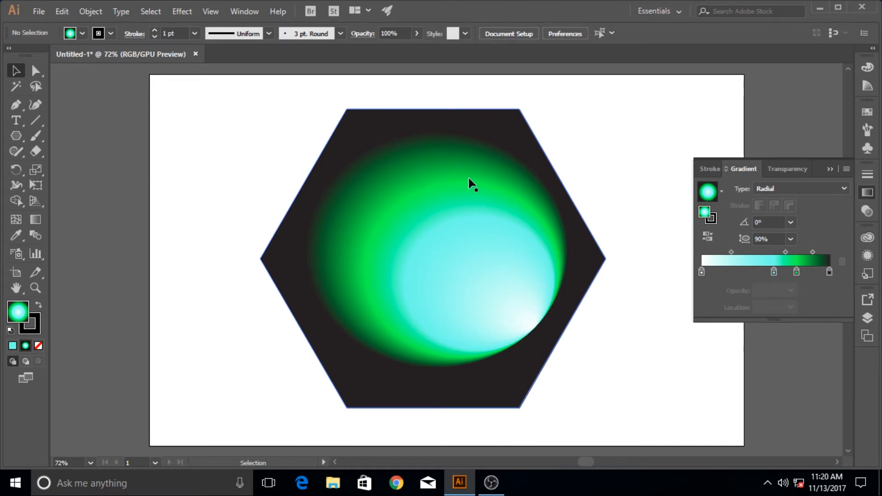
pyautogui.click(31, 221)
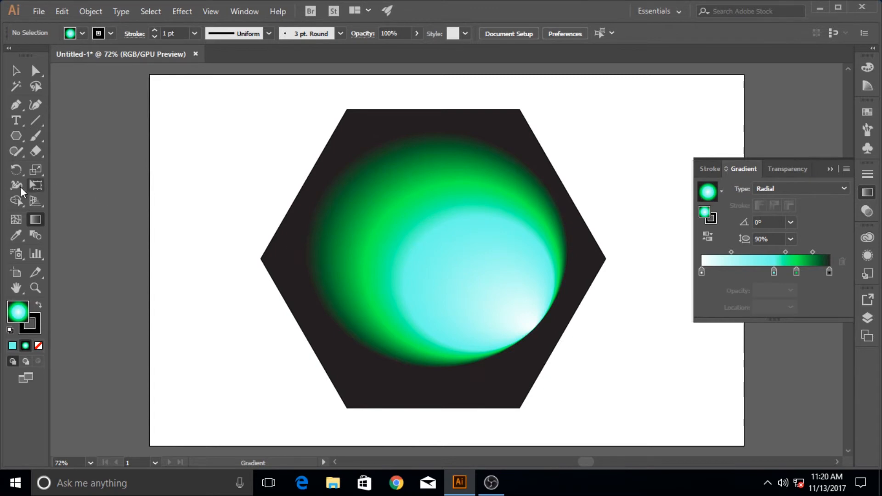
pyautogui.click(16, 70)
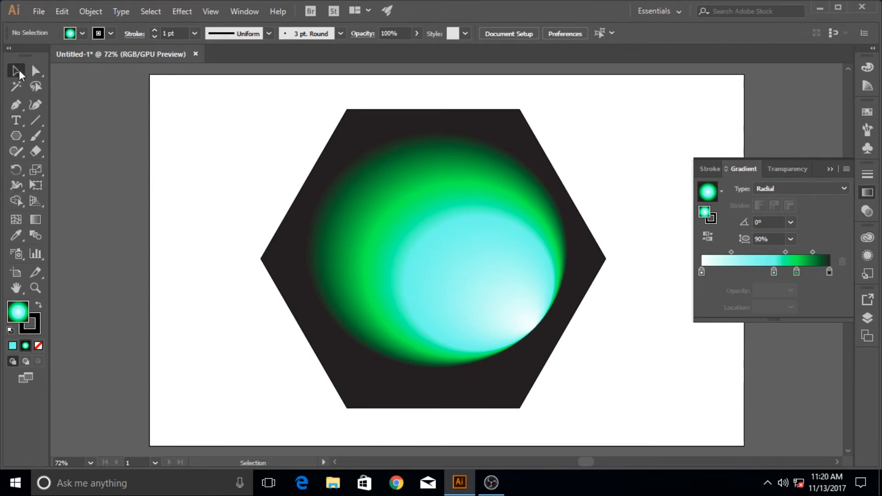
pyautogui.click(288, 247)
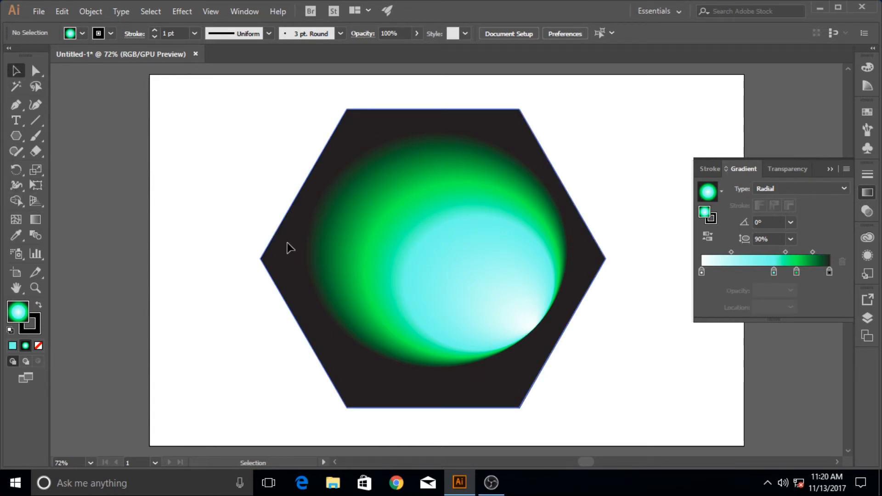
pyautogui.click(32, 221)
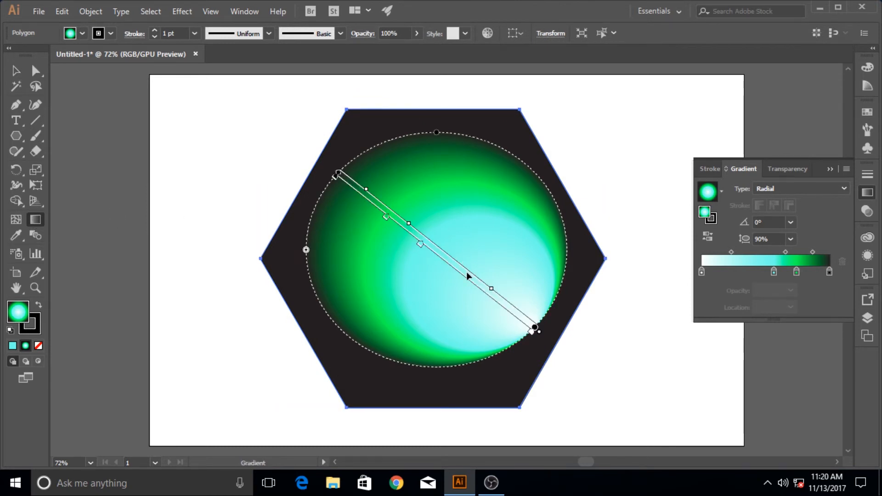
# Examine the gradient's aspect ratio and angle options and the list of preset gradients
pyautogui.click(791, 239)
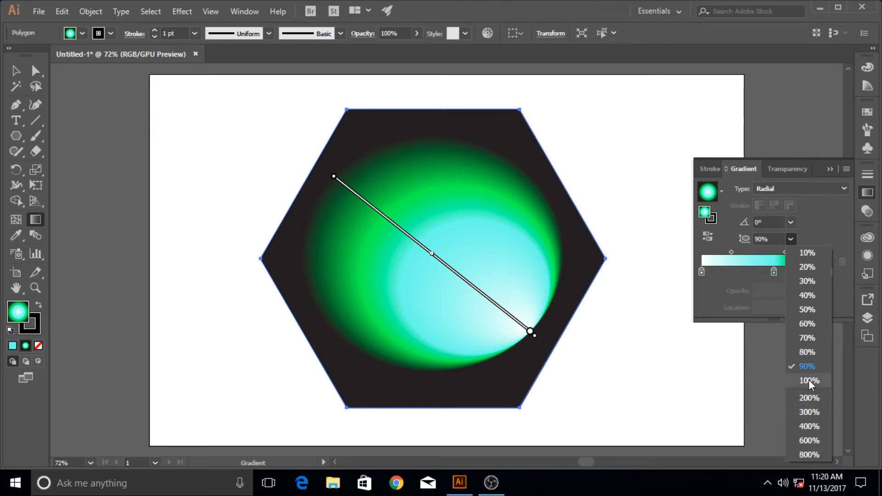
pyautogui.click(791, 222)
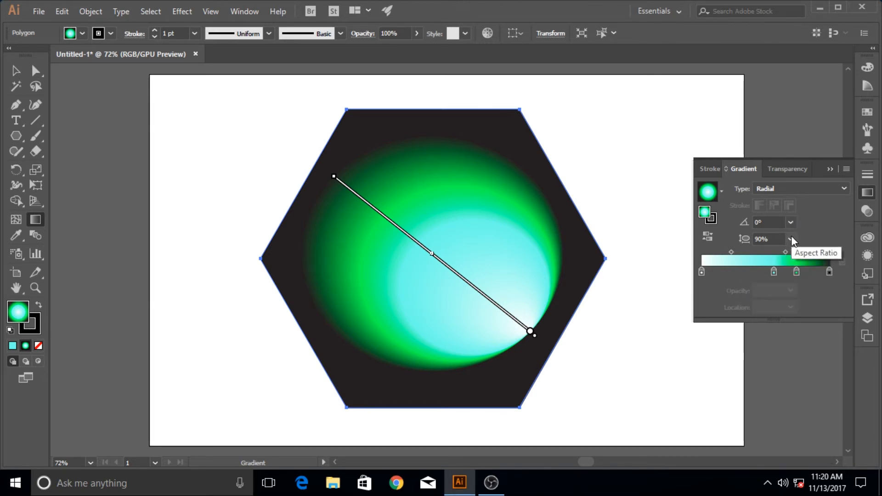
pyautogui.click(791, 239)
pyautogui.click(792, 241)
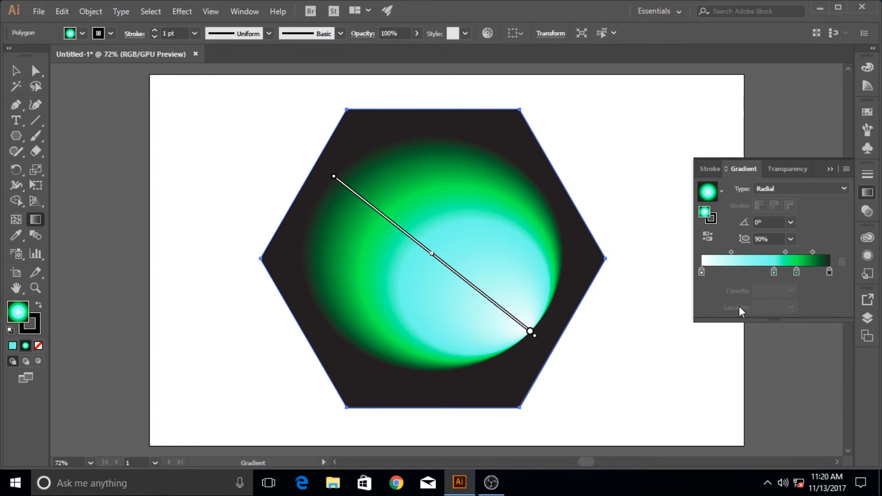
pyautogui.click(722, 195)
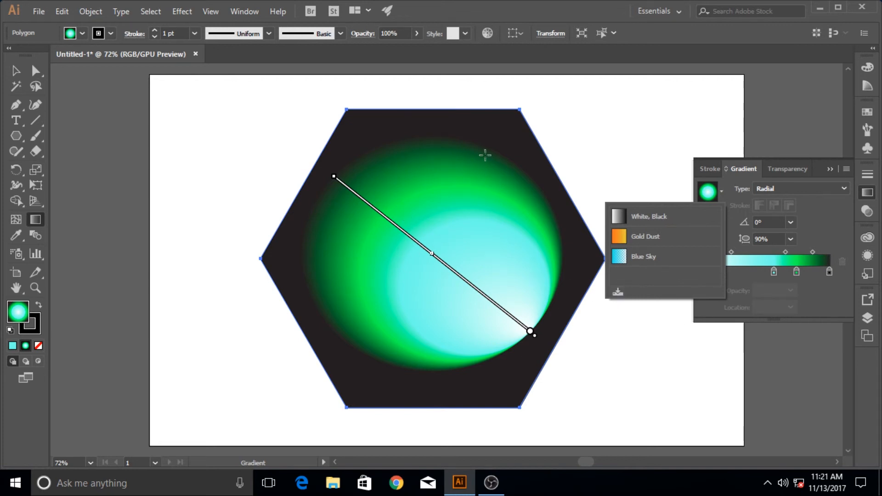
pyautogui.click(721, 189)
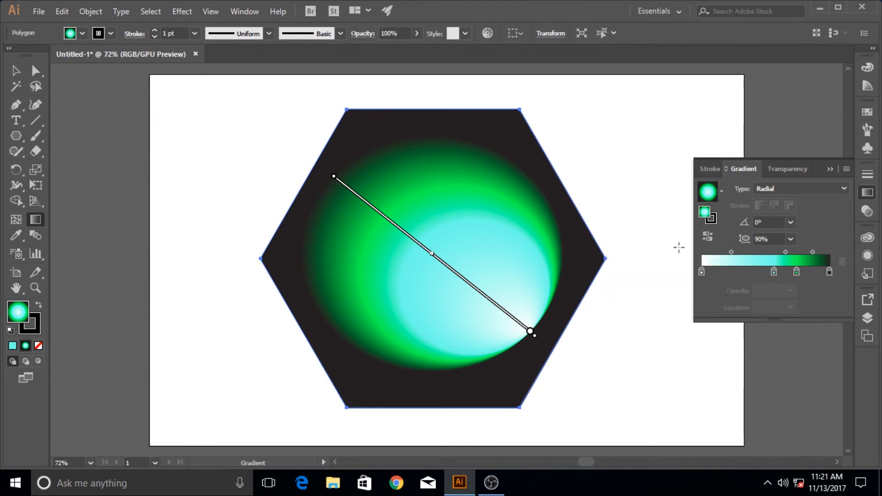
# Deselect the hexagon, swap the default fill and stroke colours, and swap them back
pyautogui.click(16, 72)
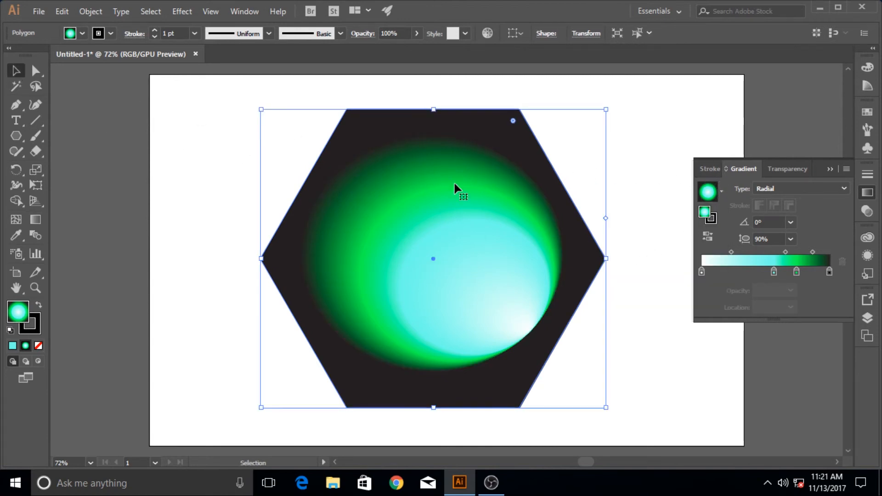
pyautogui.click(628, 332)
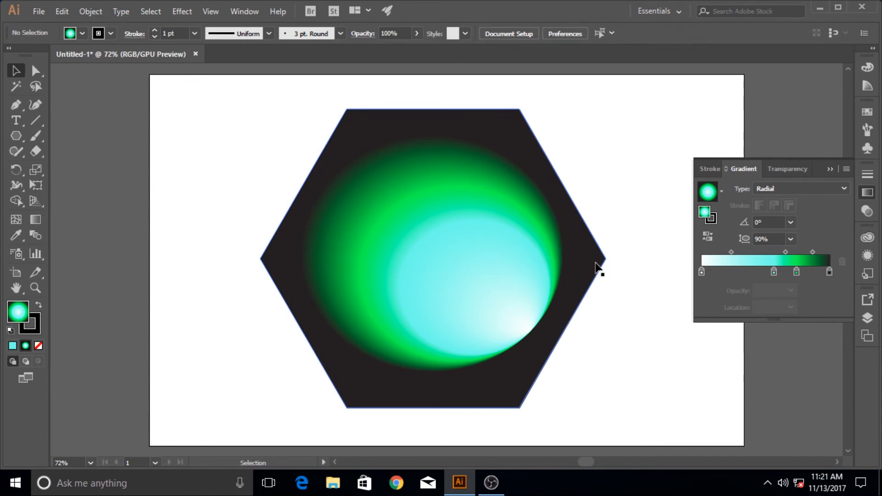
pyautogui.click(39, 305)
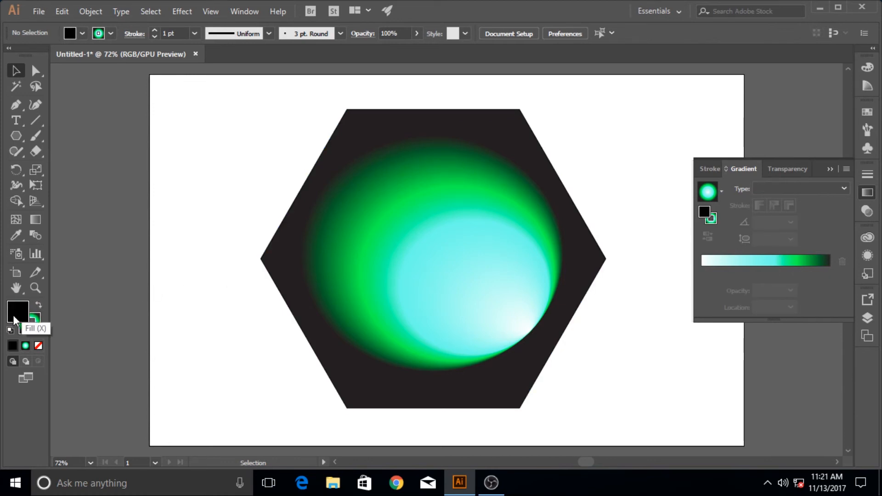
pyautogui.click(38, 305)
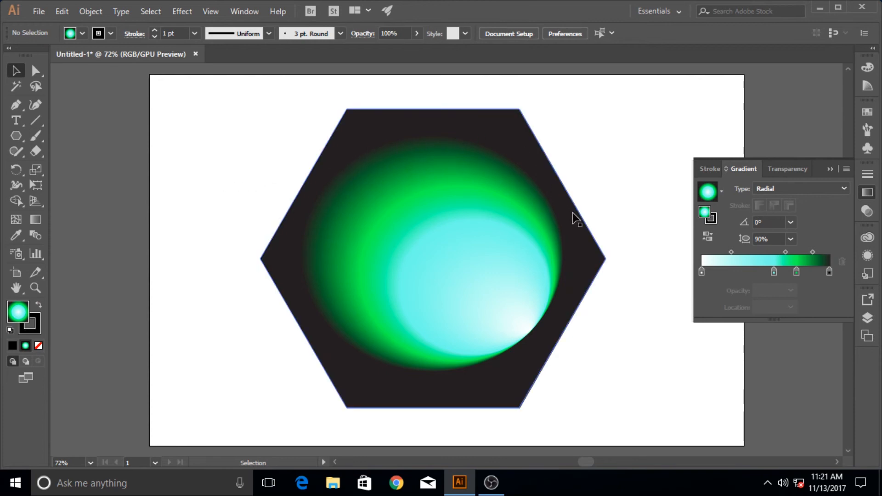
# Shift the hexagon's radial gradient slightly down and left, and move its highlight just lower-left of the circle's centre
pyautogui.click(37, 220)
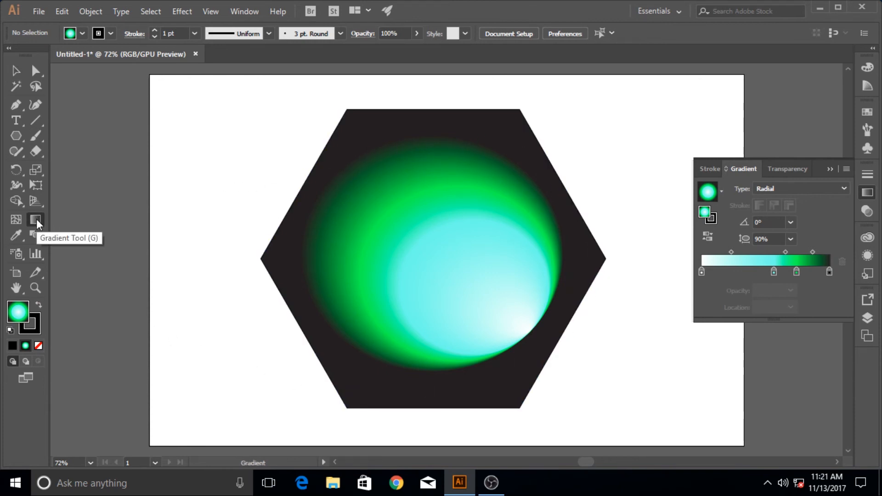
pyautogui.click(331, 258)
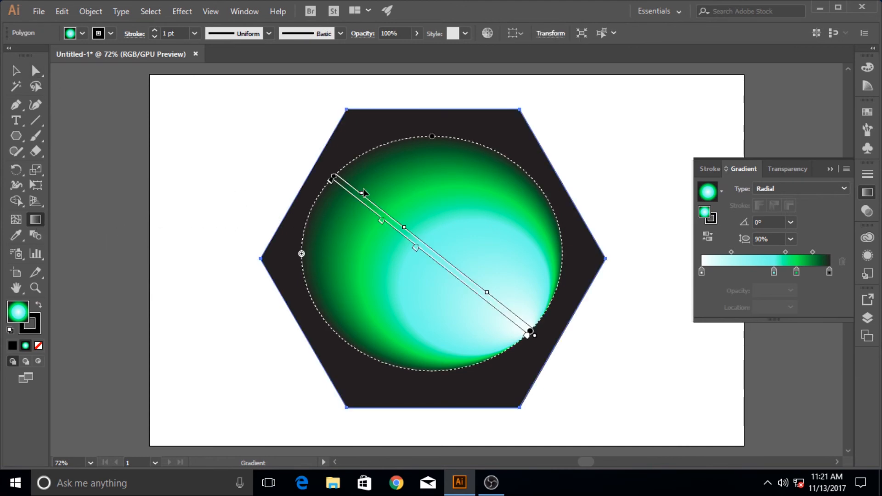
pyautogui.moveTo(494, 302)
pyautogui.moveTo(498, 310); pyautogui.dragTo(489, 322)
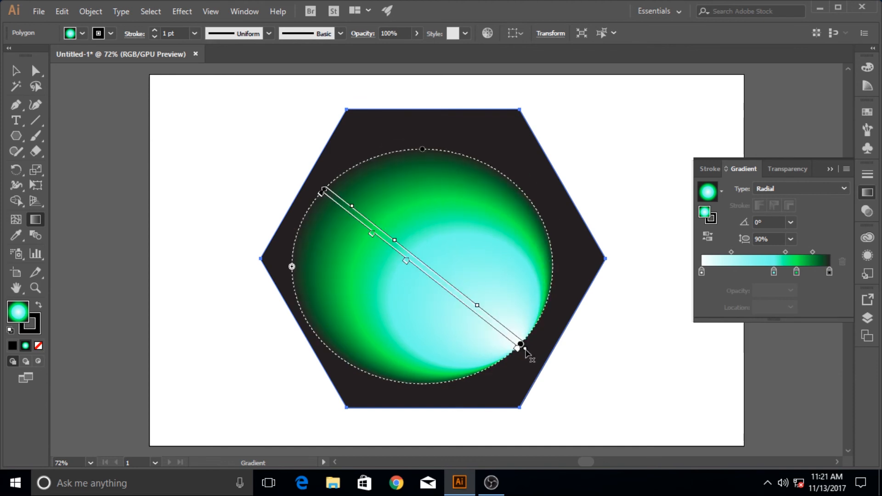
pyautogui.moveTo(525, 350)
pyautogui.mouseDown()
pyautogui.moveTo(343, 357)
pyautogui.moveTo(374, 308)
pyautogui.moveTo(393, 307)
pyautogui.mouseUp()
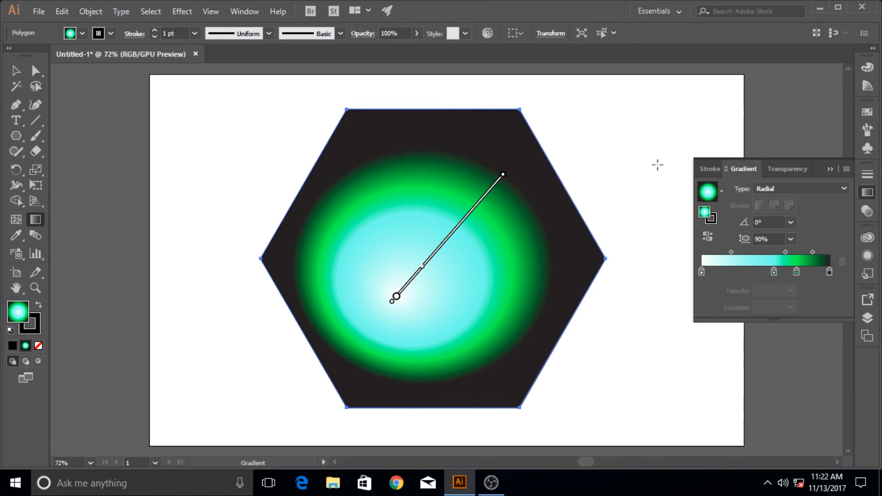
# Collapse the Gradient settings and minimise Illustrator to show the desktop
pyautogui.click(829, 168)
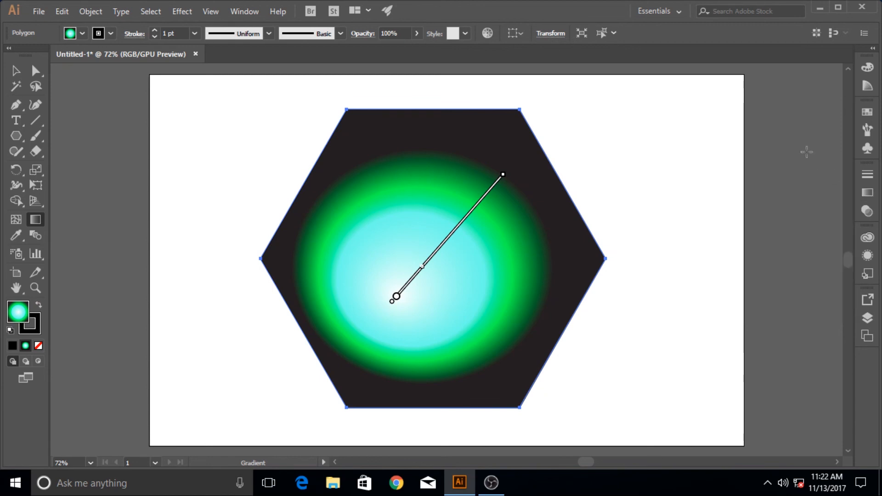
pyautogui.click(821, 8)
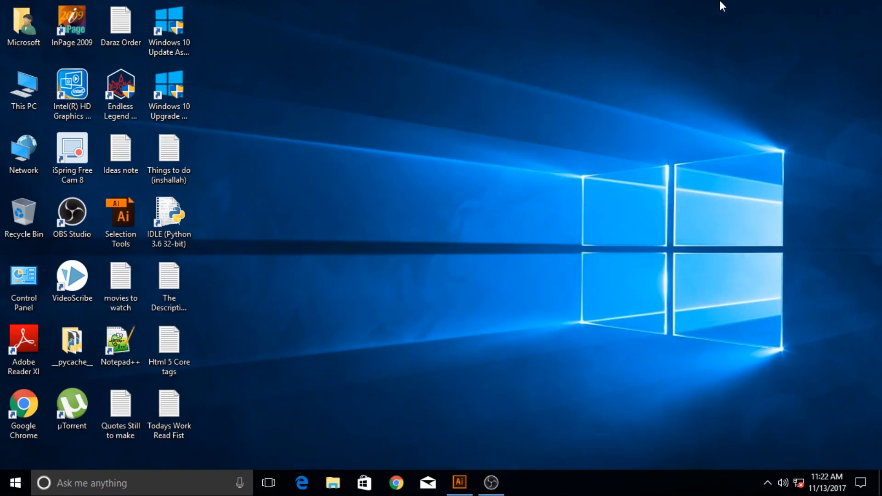
pyautogui.rightClick(359, 151)
pyautogui.click(398, 190)
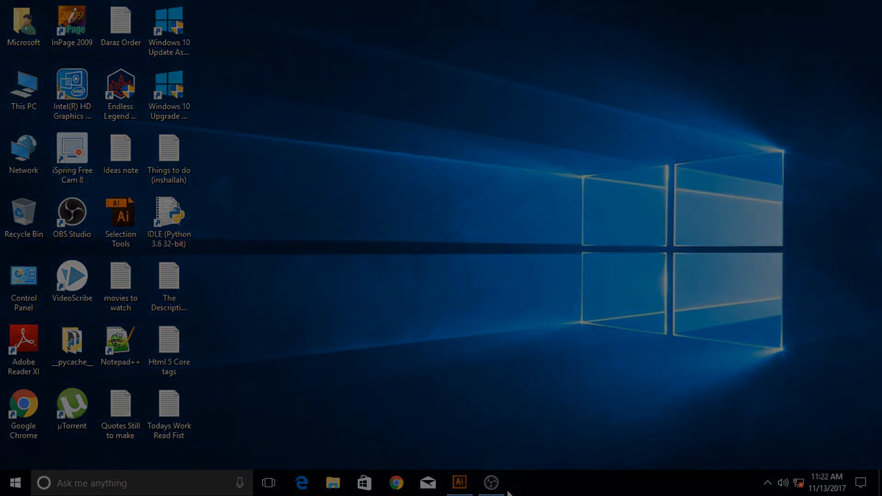